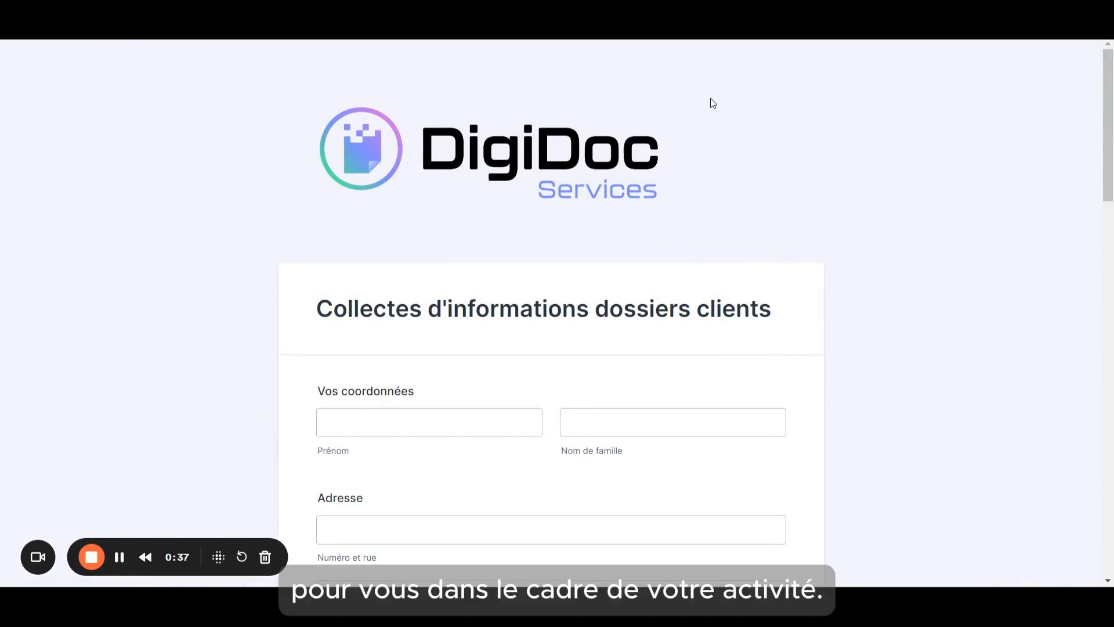
Examine the contact fields of the client information form, from first name and address to email and phone number.
{"action": "scroll", "coordinate": [688, 162], "scroll_direction": "down", "scroll_amount": 3}
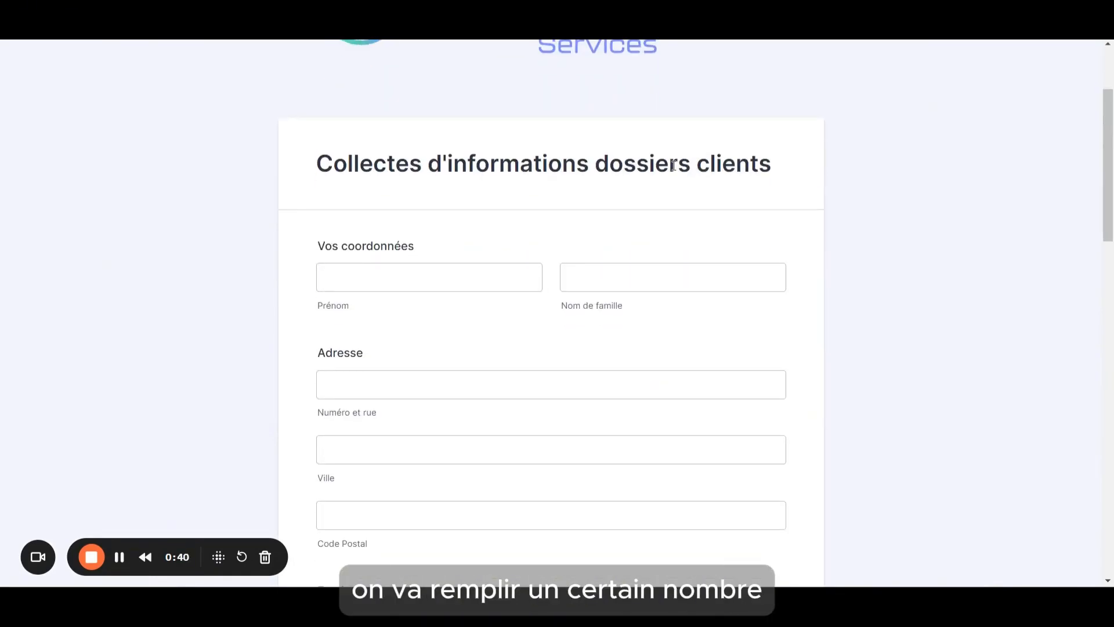
{"action": "scroll", "coordinate": [609, 209], "scroll_direction": "down", "scroll_amount": 1}
{"action": "left_click", "coordinate": [472, 196]}
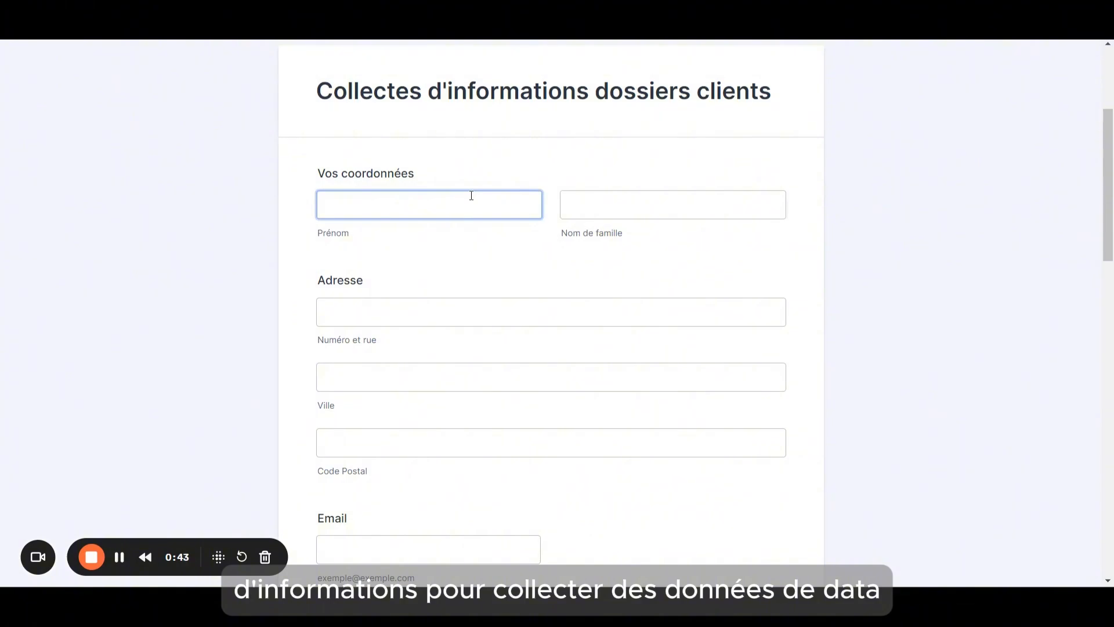
{"action": "scroll", "coordinate": [473, 194], "scroll_direction": "down", "scroll_amount": 1}
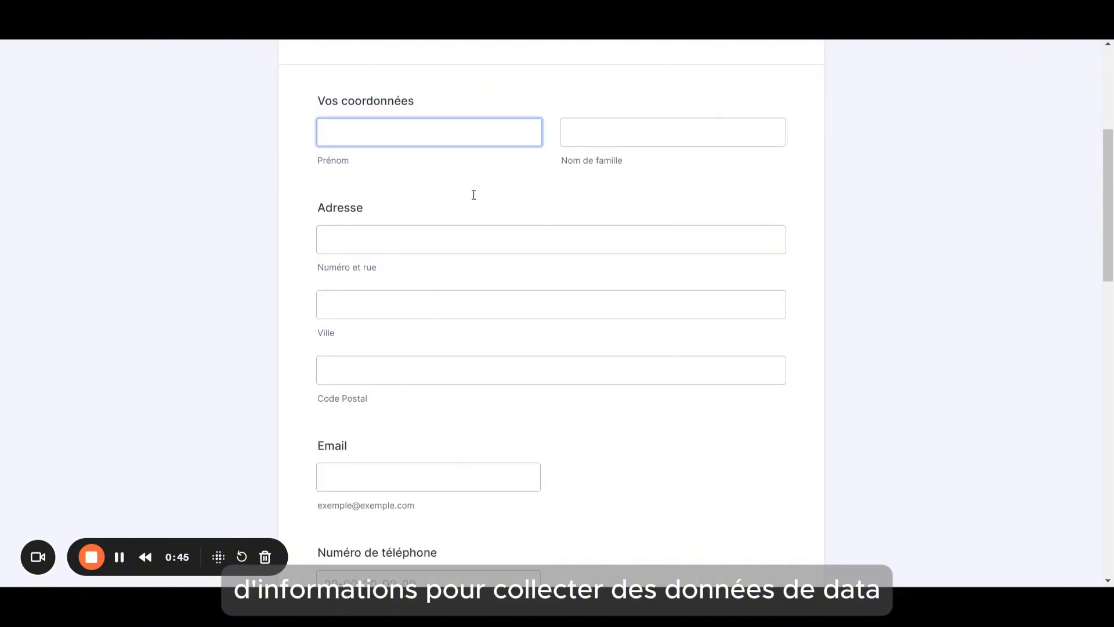
{"action": "left_click", "coordinate": [507, 171]}
{"action": "scroll", "coordinate": [508, 168], "scroll_direction": "down", "scroll_amount": 1}
{"action": "left_click", "coordinate": [508, 166]}
{"action": "scroll", "coordinate": [508, 166], "scroll_direction": "down", "scroll_amount": 1}
{"action": "left_click", "coordinate": [508, 166]}
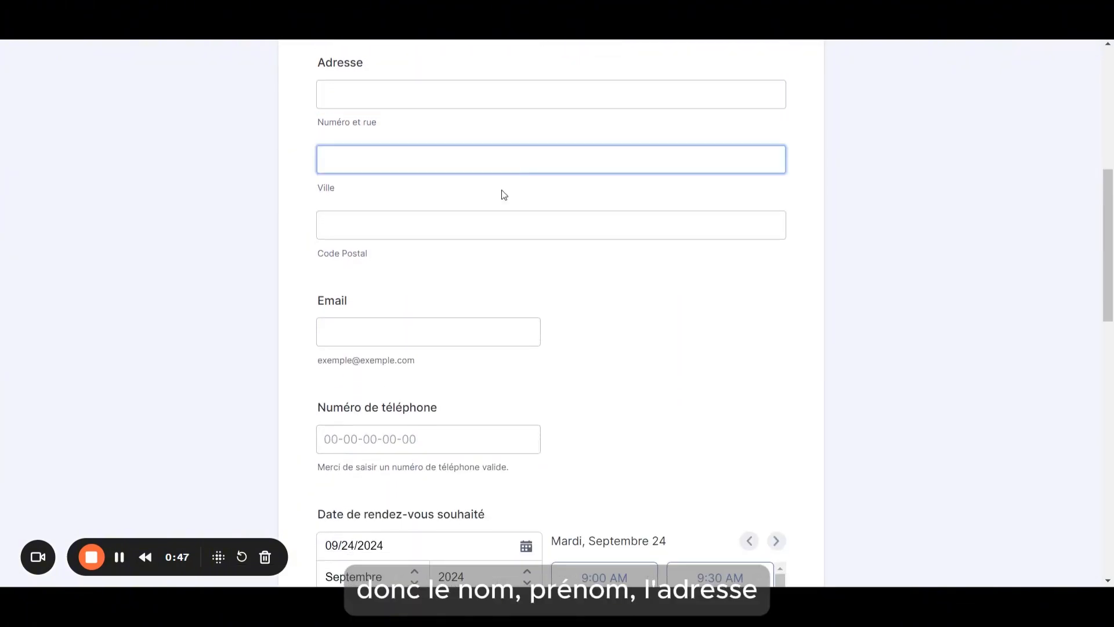
{"action": "scroll", "coordinate": [502, 273], "scroll_direction": "down", "scroll_amount": 2}
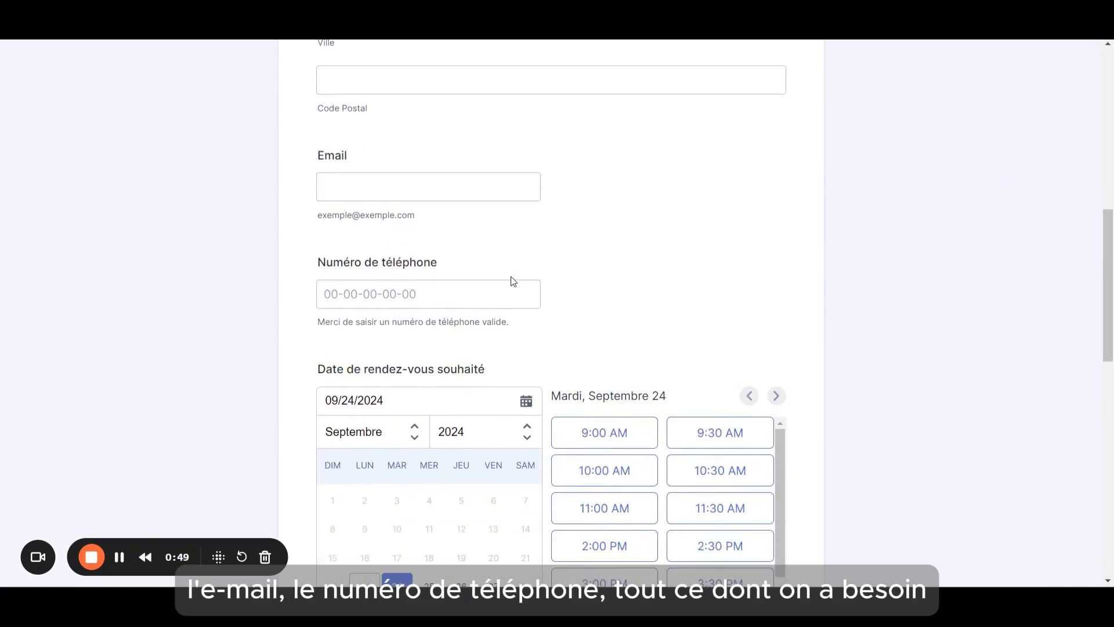
{"action": "left_click", "coordinate": [514, 281]}
Examine the calendar and available time slots for the desired appointment date.
{"action": "scroll", "coordinate": [665, 270], "scroll_direction": "down", "scroll_amount": 2}
{"action": "left_click", "coordinate": [666, 273]}
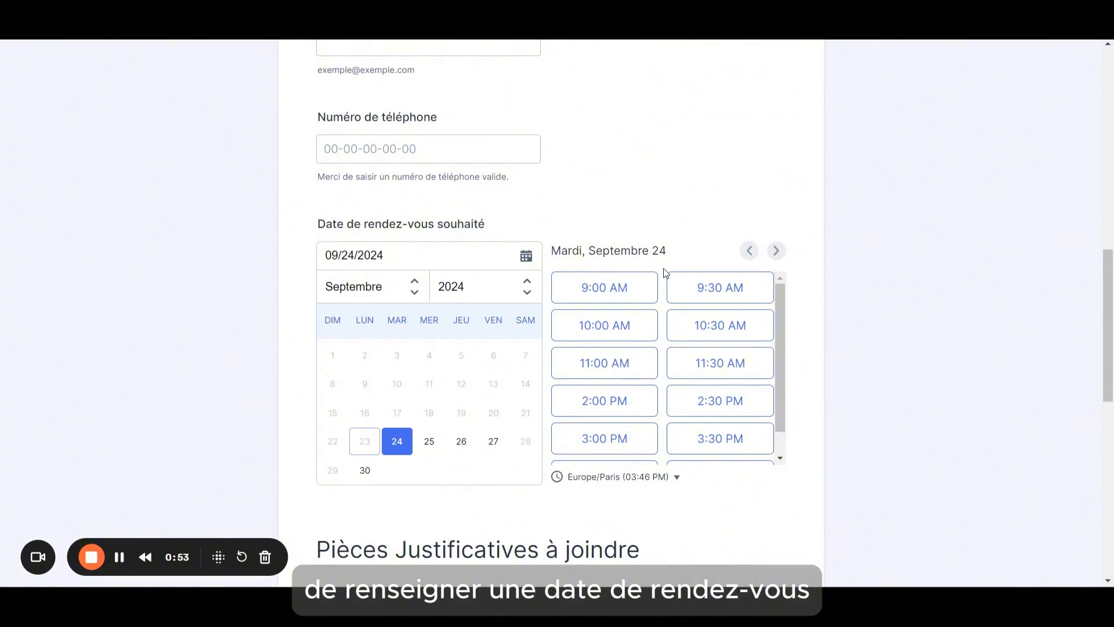
{"action": "scroll", "coordinate": [640, 290], "scroll_direction": "down", "scroll_amount": 1}
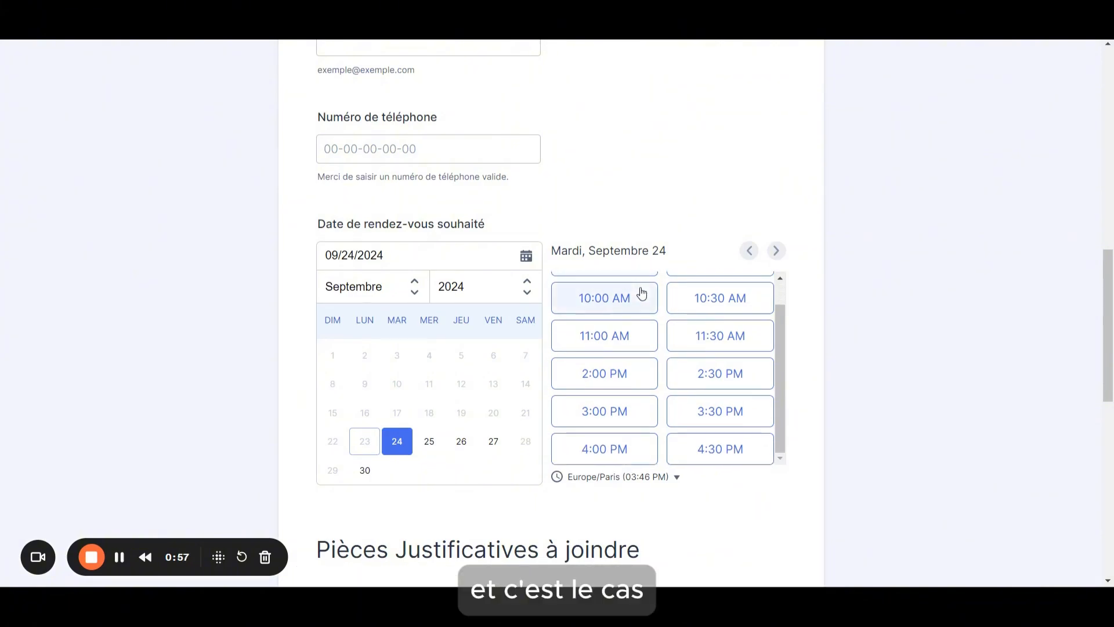
Review the upload areas for the identity card and proof of address and the signature field, and try submitting the blank form.
{"action": "scroll", "coordinate": [777, 523], "scroll_direction": "down", "scroll_amount": 8}
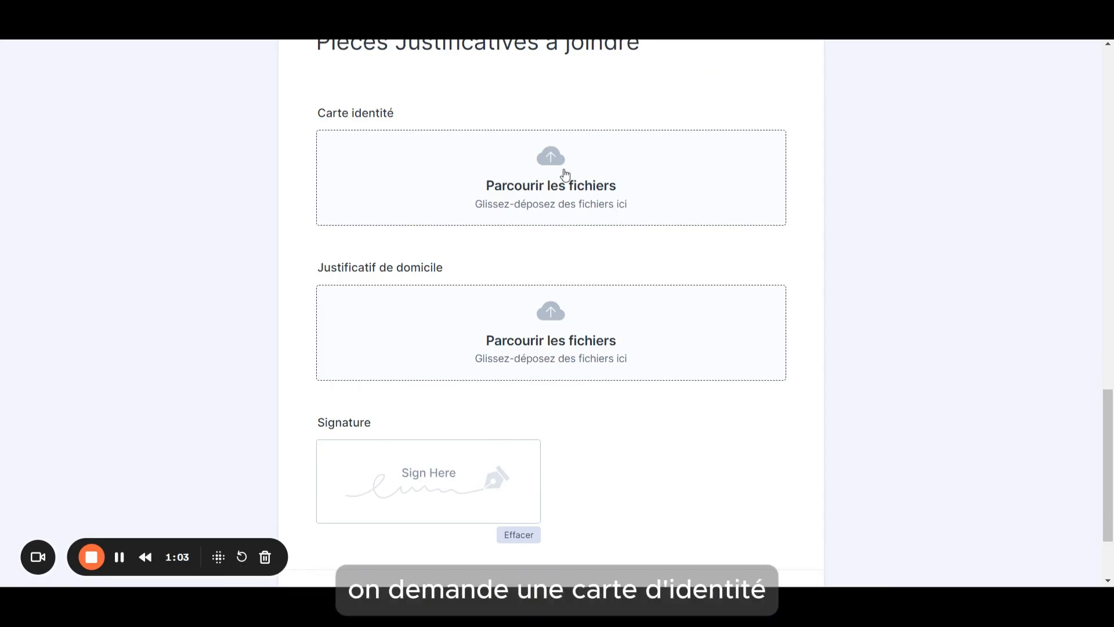
{"action": "scroll", "coordinate": [604, 231], "scroll_direction": "down", "scroll_amount": 2}
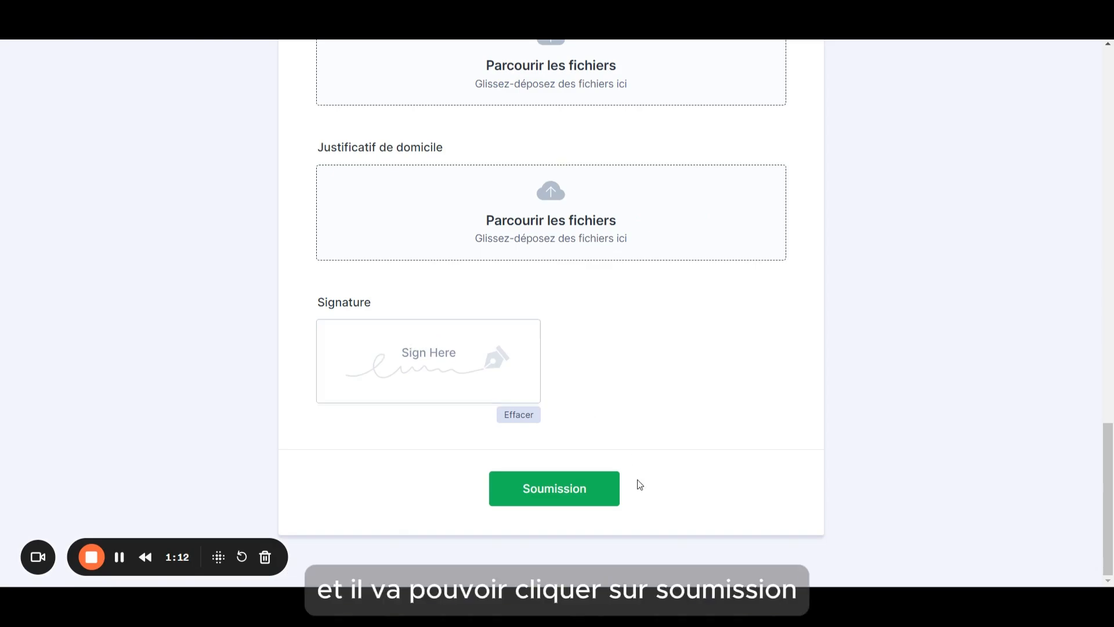
{"action": "left_click", "coordinate": [559, 493]}
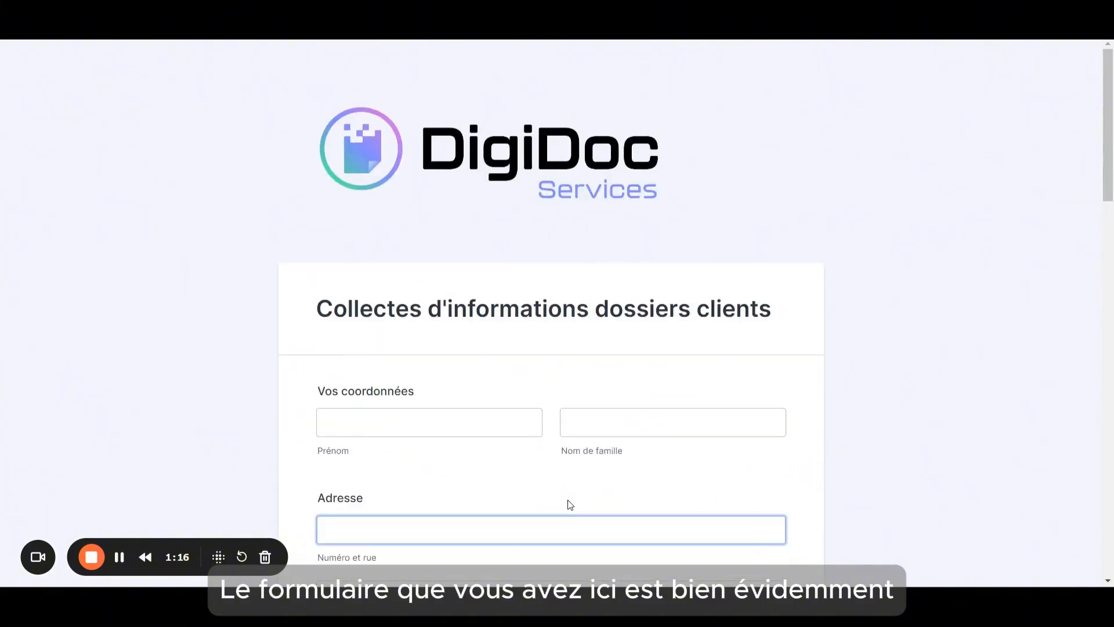
{"action": "scroll", "coordinate": [567, 500], "scroll_direction": "down", "scroll_amount": 8}
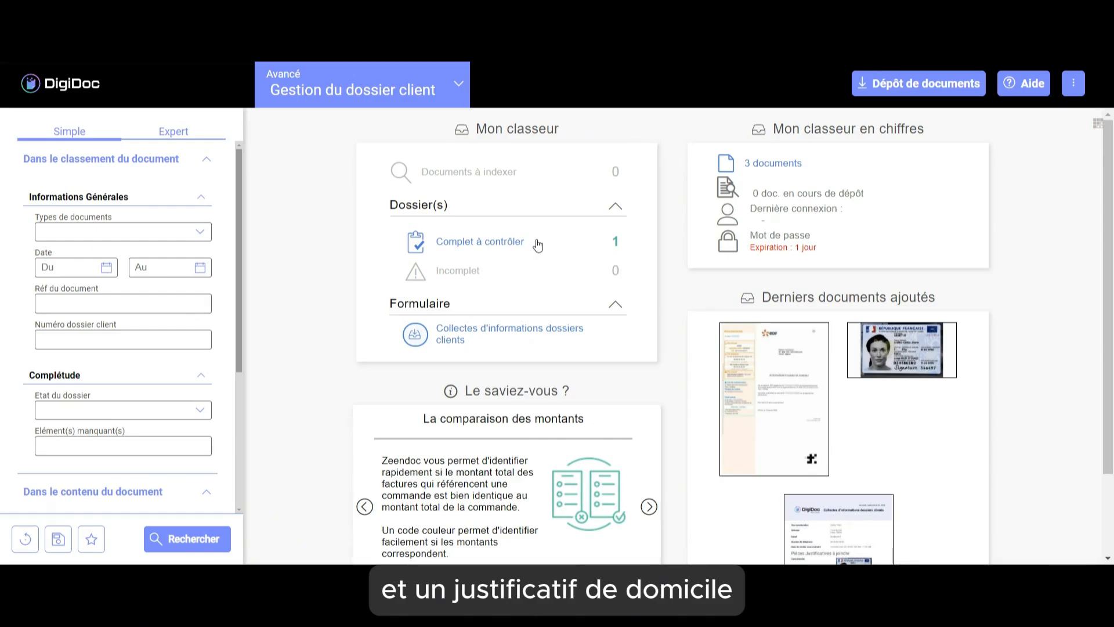
Open the collection form from the complete files awaiting control and examine its client details, identity card, proof of address and signature.
{"action": "left_click", "coordinate": [486, 243]}
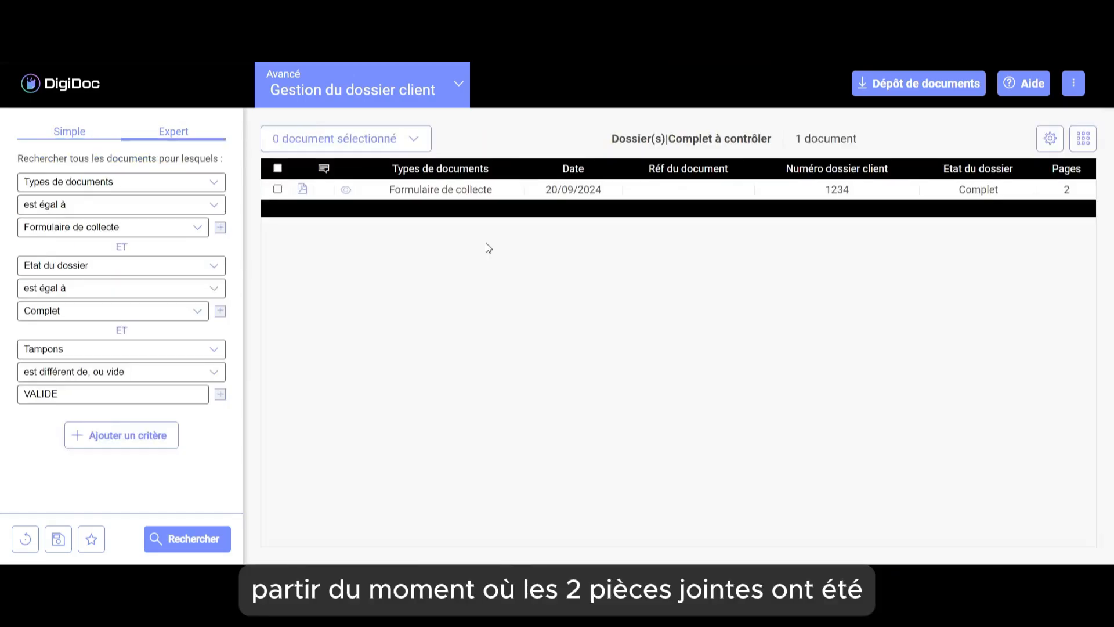
{"action": "double_click", "coordinate": [484, 194]}
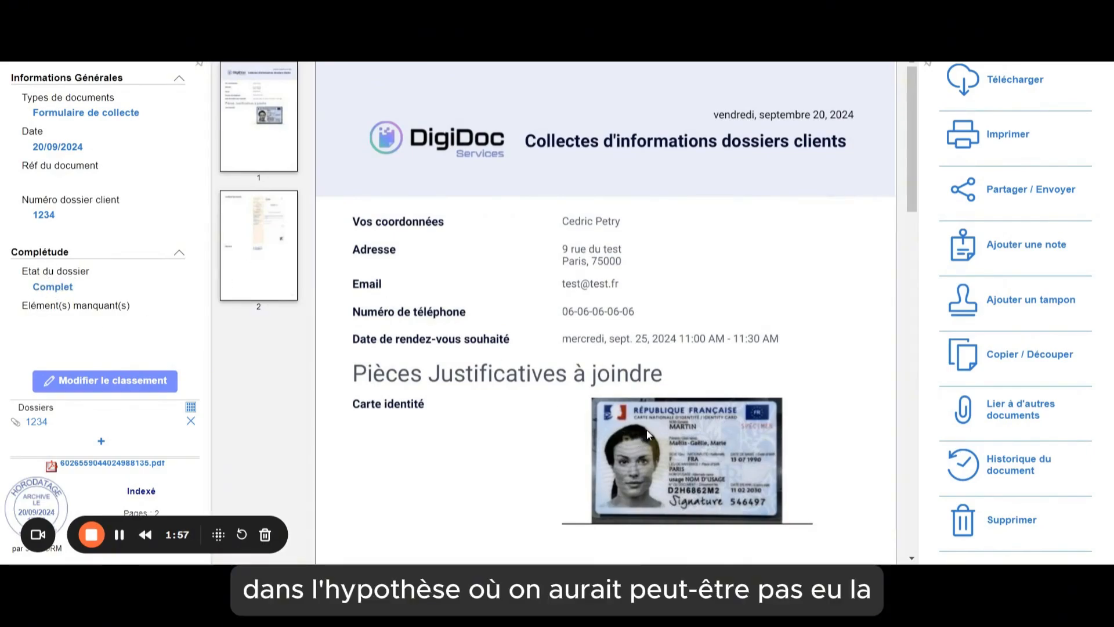
{"action": "scroll", "coordinate": [656, 428], "scroll_direction": "down", "scroll_amount": 1}
{"action": "scroll", "coordinate": [656, 428], "scroll_direction": "down", "scroll_amount": 10}
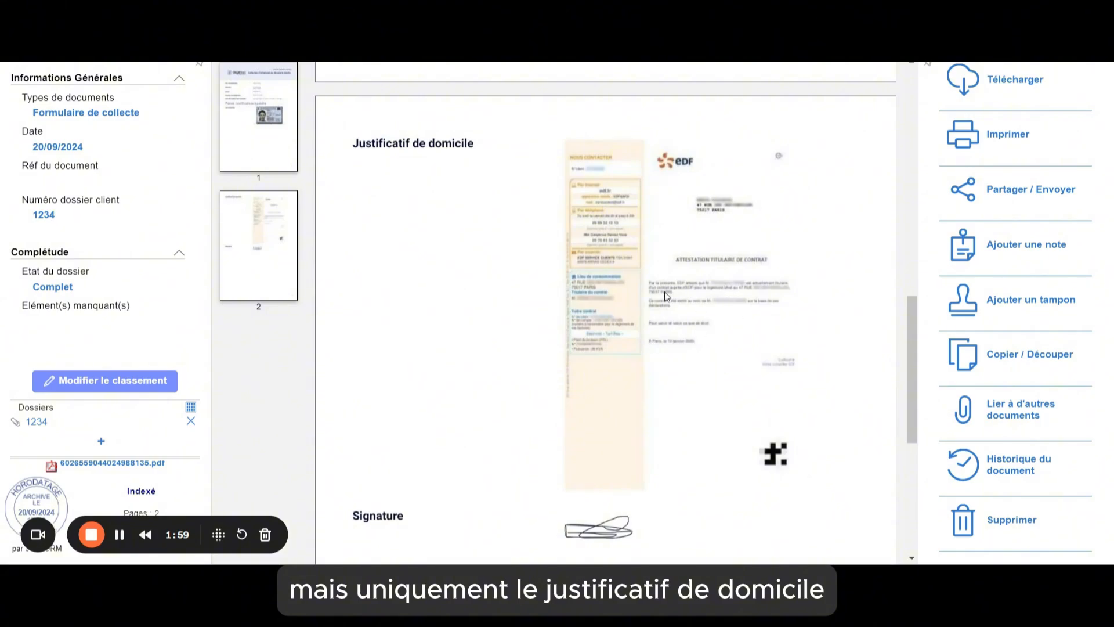
{"action": "scroll", "coordinate": [664, 291], "scroll_direction": "up", "scroll_amount": 3}
{"action": "scroll", "coordinate": [660, 296], "scroll_direction": "up", "scroll_amount": 6}
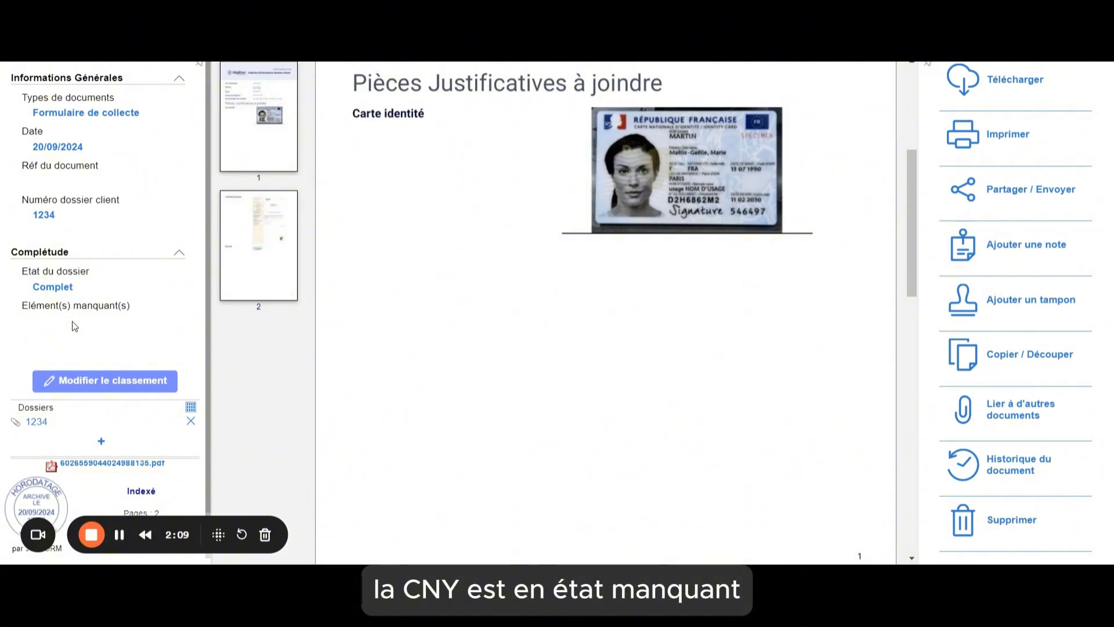
{"action": "scroll", "coordinate": [383, 348], "scroll_direction": "up", "scroll_amount": 5}
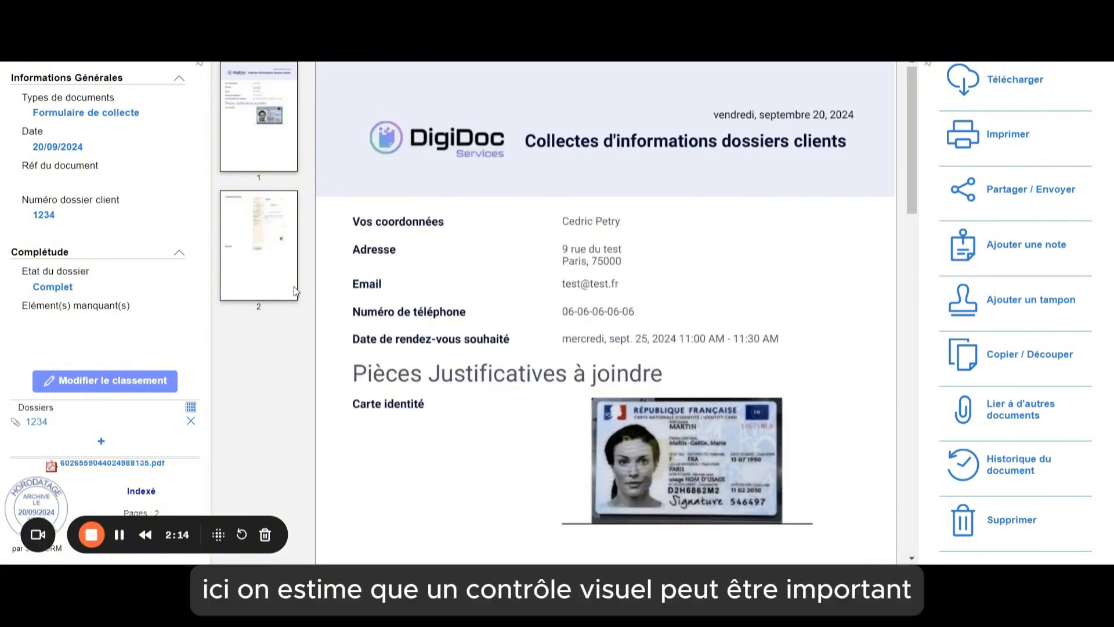
{"action": "scroll", "coordinate": [621, 321], "scroll_direction": "down", "scroll_amount": 1}
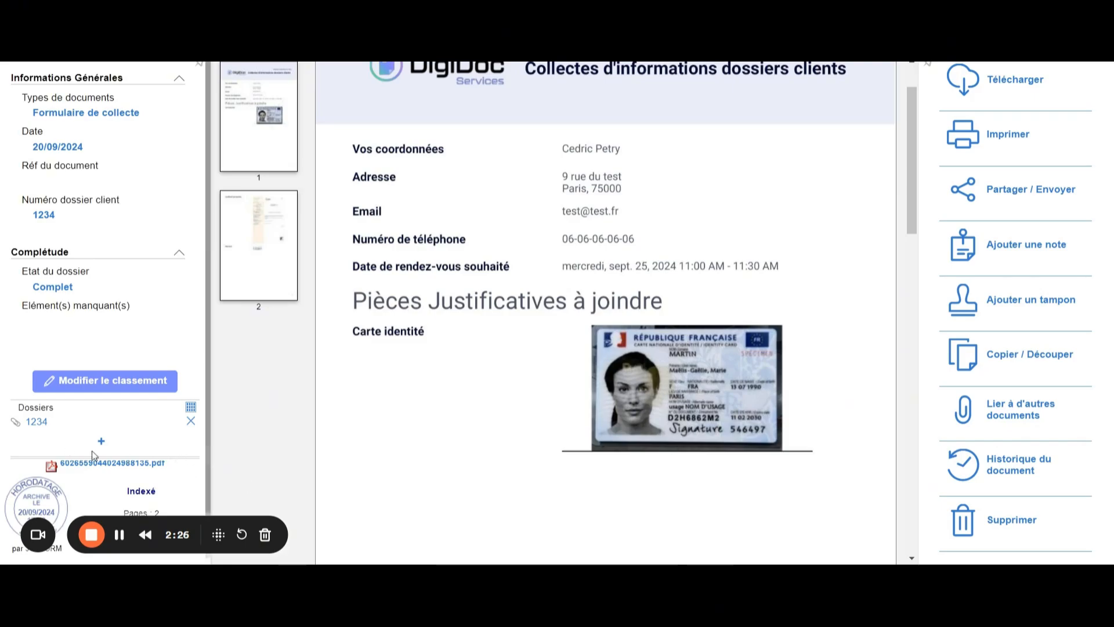
{"action": "scroll", "coordinate": [671, 370], "scroll_direction": "down", "scroll_amount": 8}
{"action": "scroll", "coordinate": [671, 371], "scroll_direction": "up", "scroll_amount": 4}
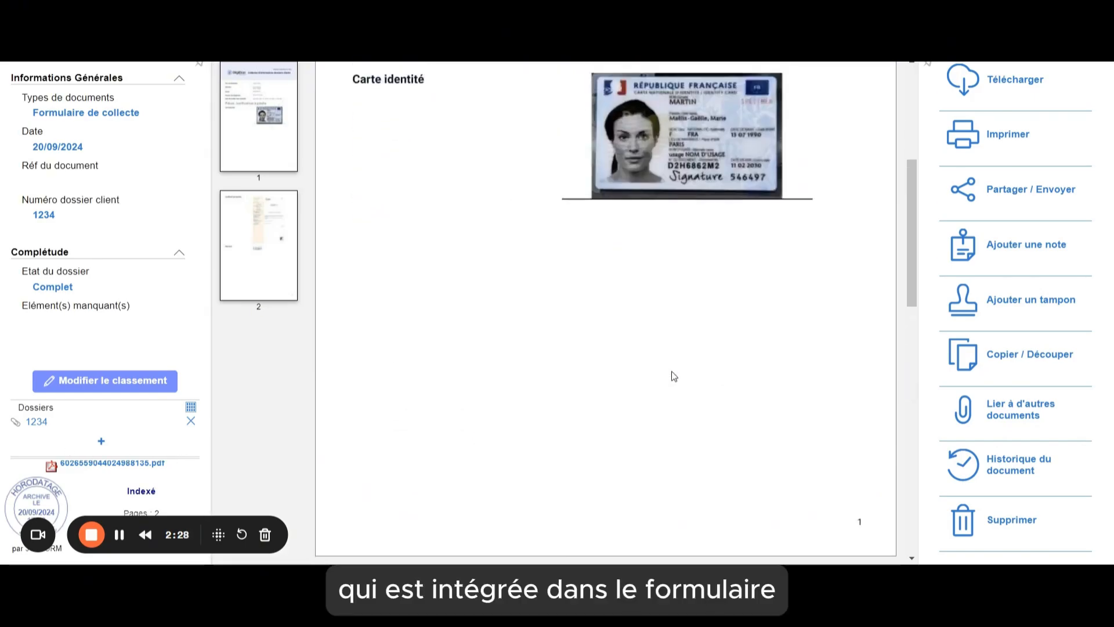
{"action": "scroll", "coordinate": [671, 371], "scroll_direction": "up", "scroll_amount": 5}
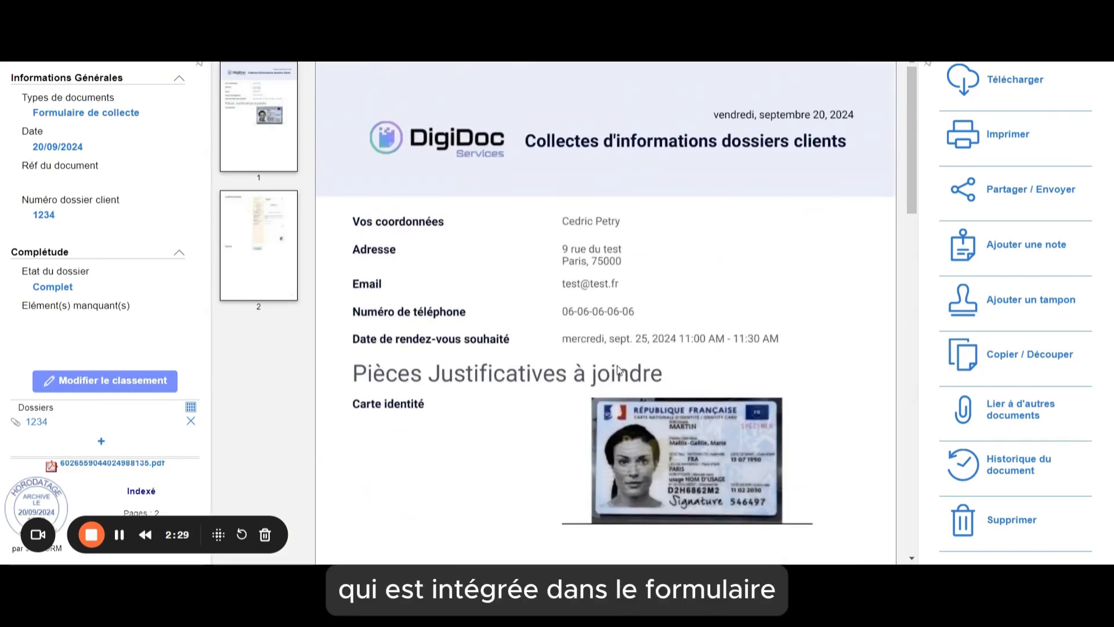
Open the client file linked to the collection form, review all its documents, and close the file contents.
{"action": "left_click", "coordinate": [34, 422]}
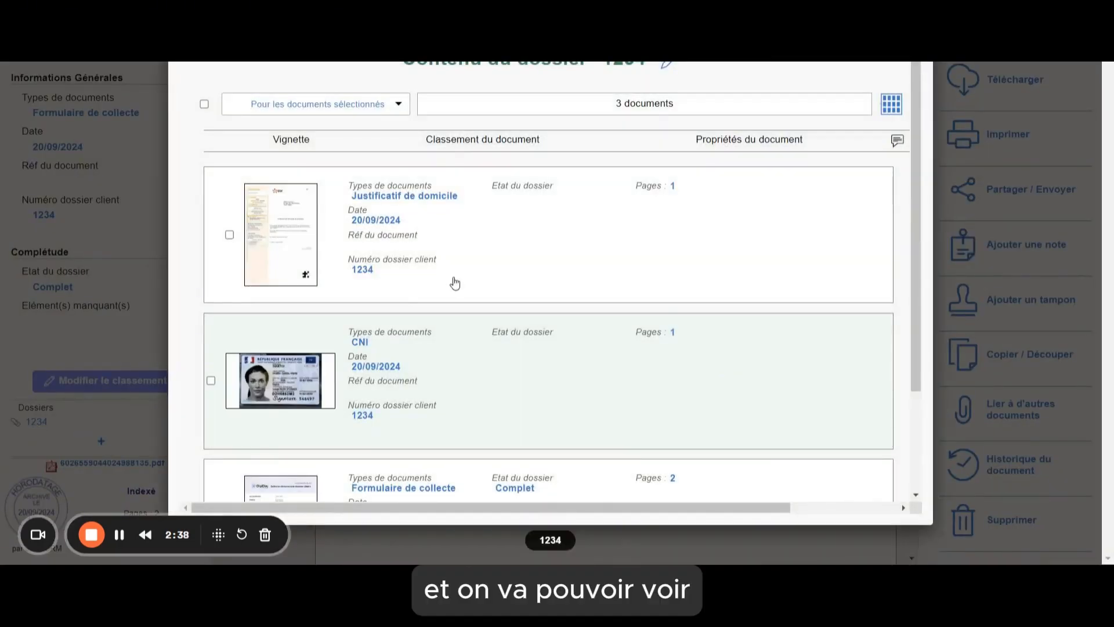
{"action": "scroll", "coordinate": [466, 270], "scroll_direction": "down", "scroll_amount": 1}
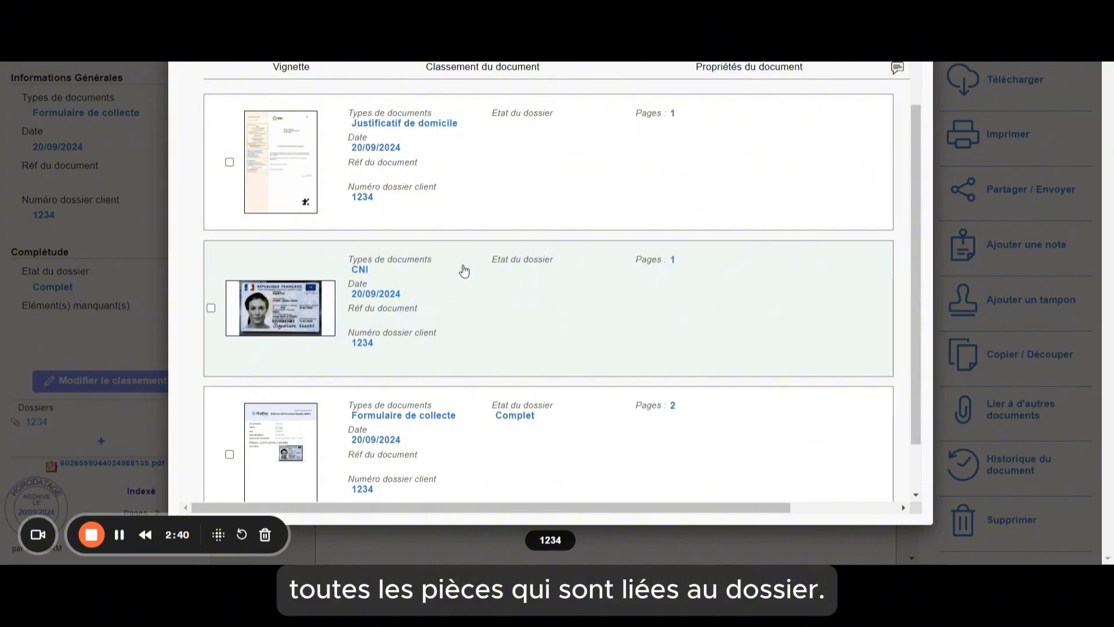
{"action": "scroll", "coordinate": [464, 270], "scroll_direction": "down", "scroll_amount": 1}
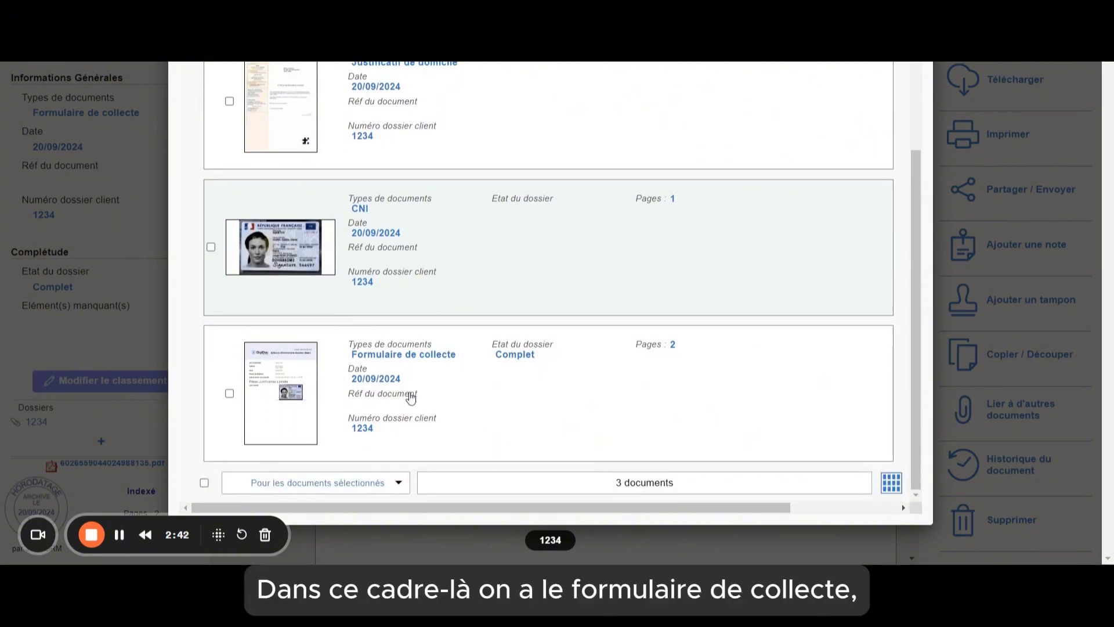
{"action": "scroll", "coordinate": [409, 400], "scroll_direction": "up", "scroll_amount": 1}
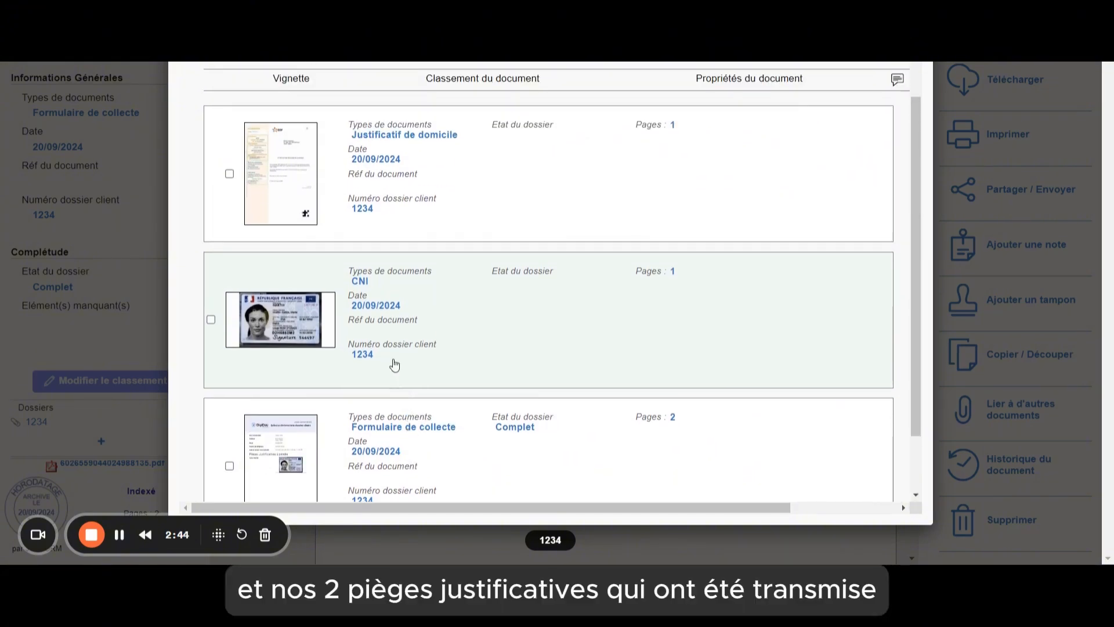
{"action": "scroll", "coordinate": [386, 288], "scroll_direction": "up", "scroll_amount": 1}
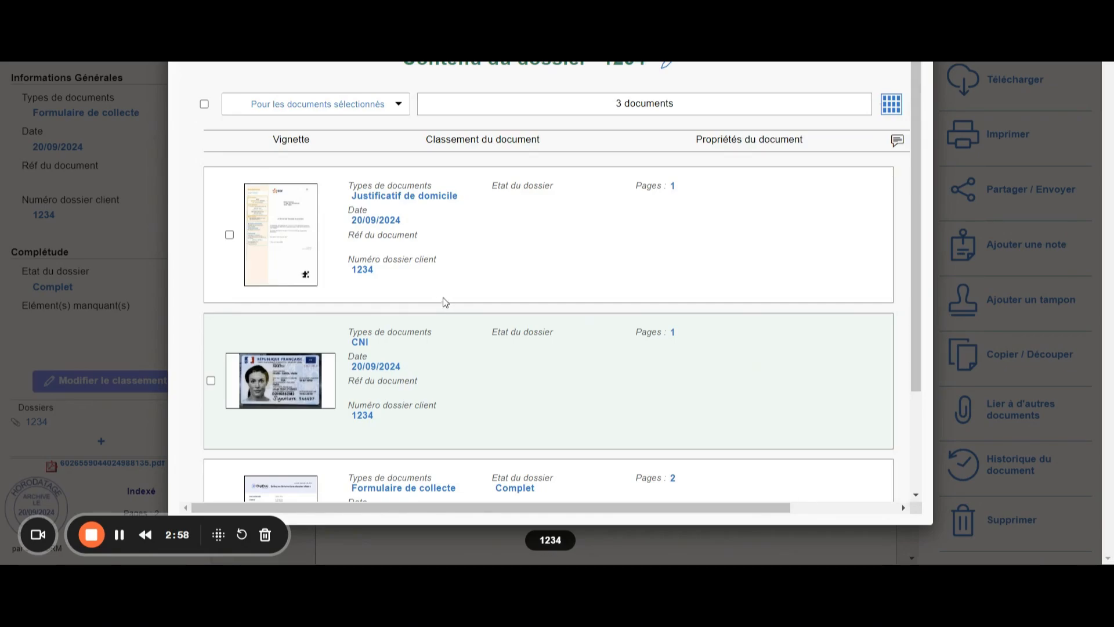
{"action": "scroll", "coordinate": [430, 291], "scroll_direction": "down", "scroll_amount": 1}
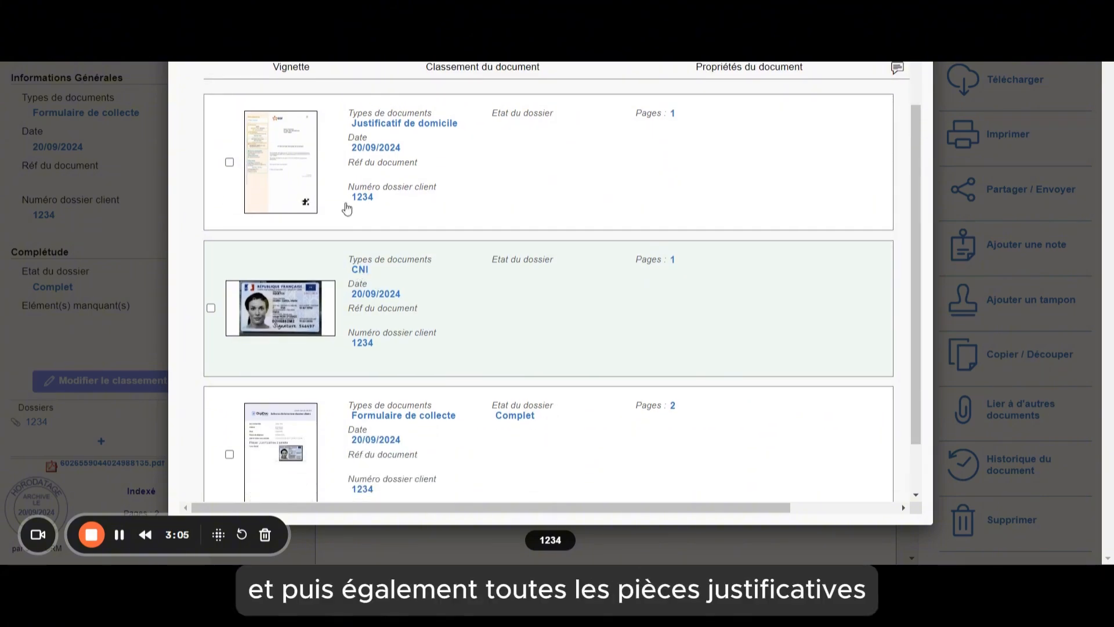
{"action": "scroll", "coordinate": [329, 360], "scroll_direction": "up", "scroll_amount": 1}
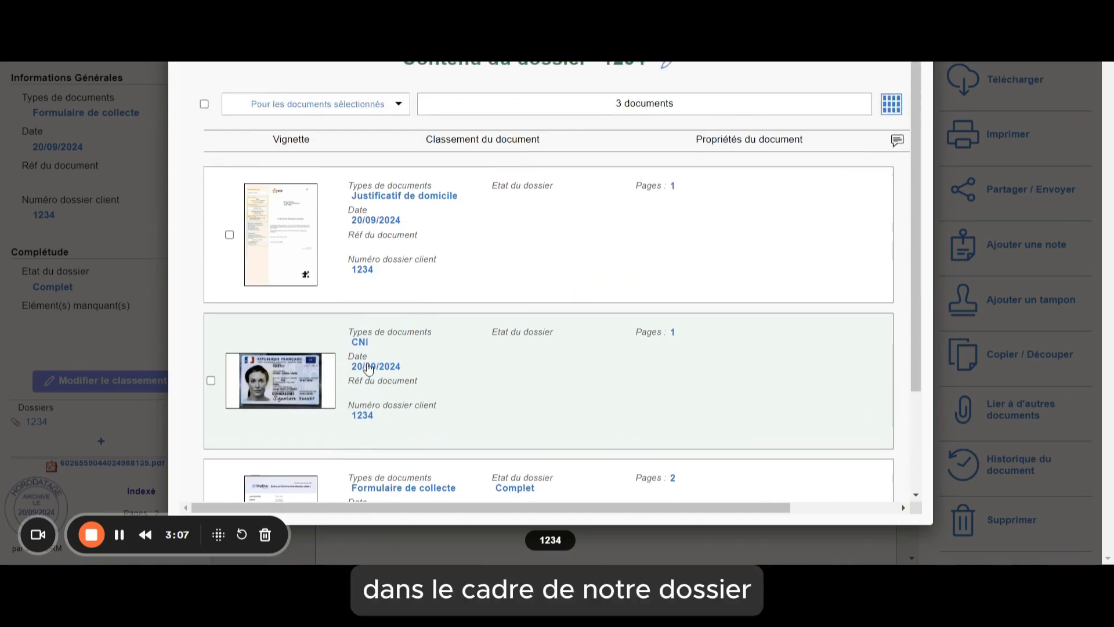
{"action": "key", "text": "Escape"}
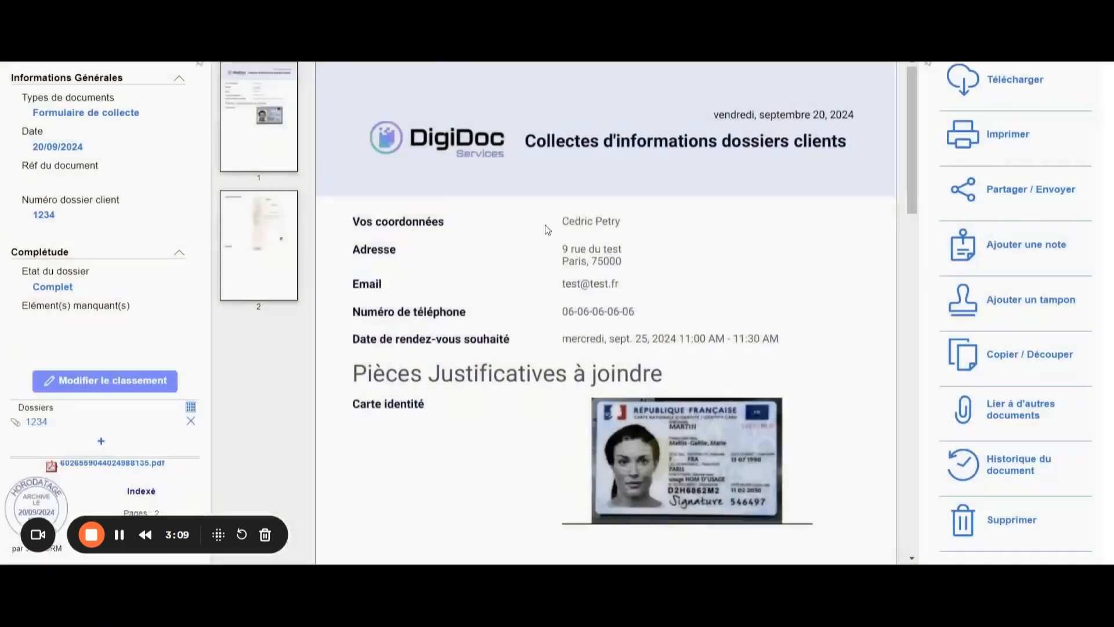
Add a stamp to the collection form's first page beside the client's address, and return to the DigiDoc home page.
{"action": "left_click", "coordinate": [1019, 302]}
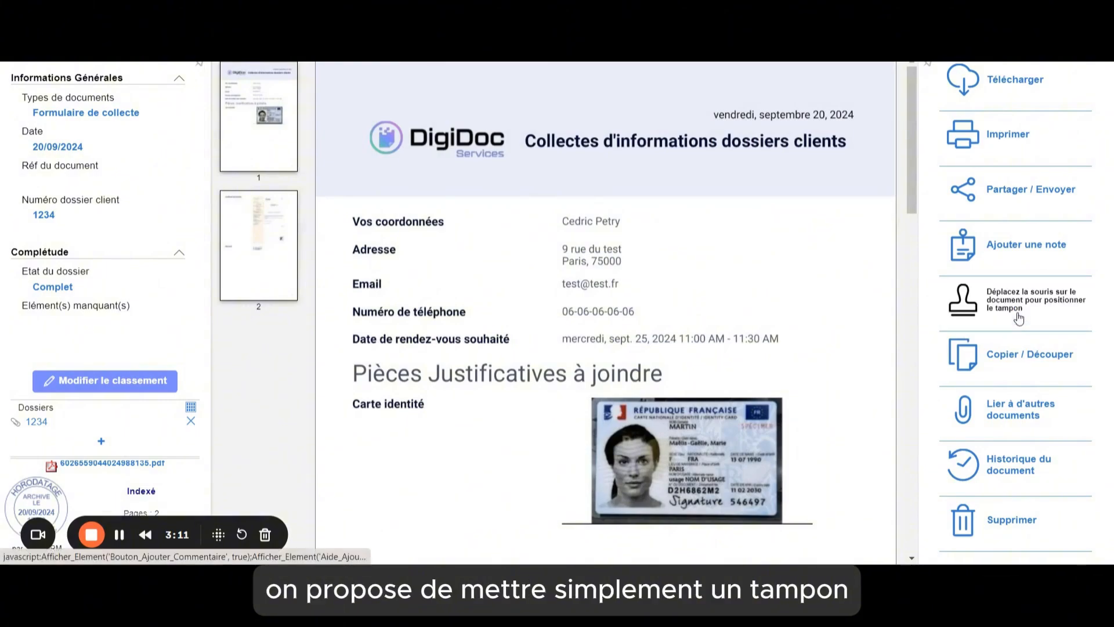
{"action": "left_click", "coordinate": [739, 267]}
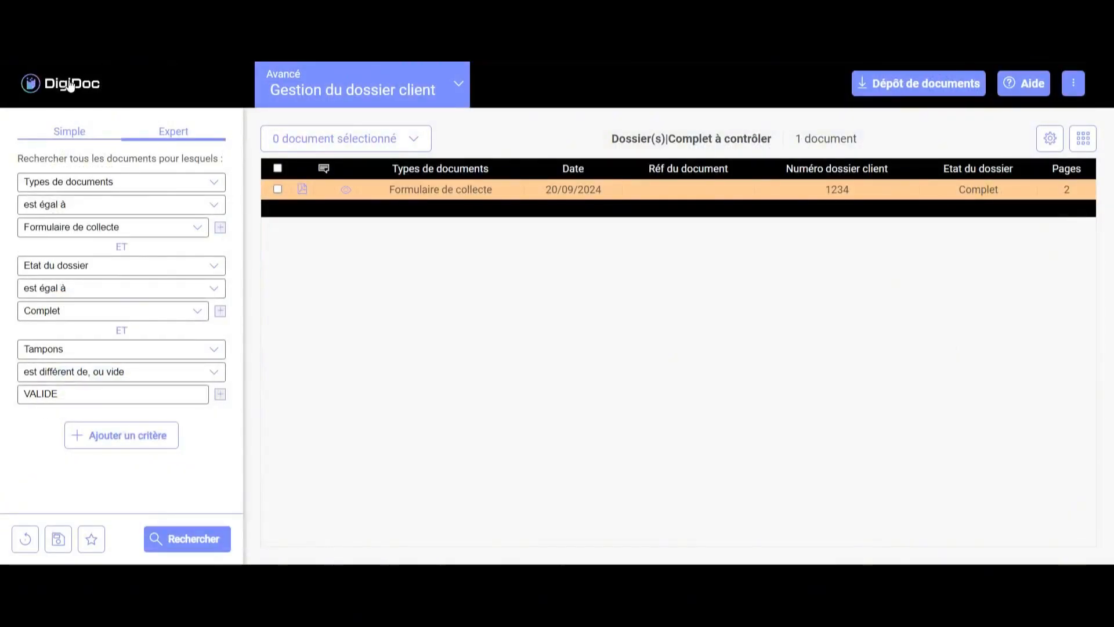
{"action": "left_click", "coordinate": [70, 85]}
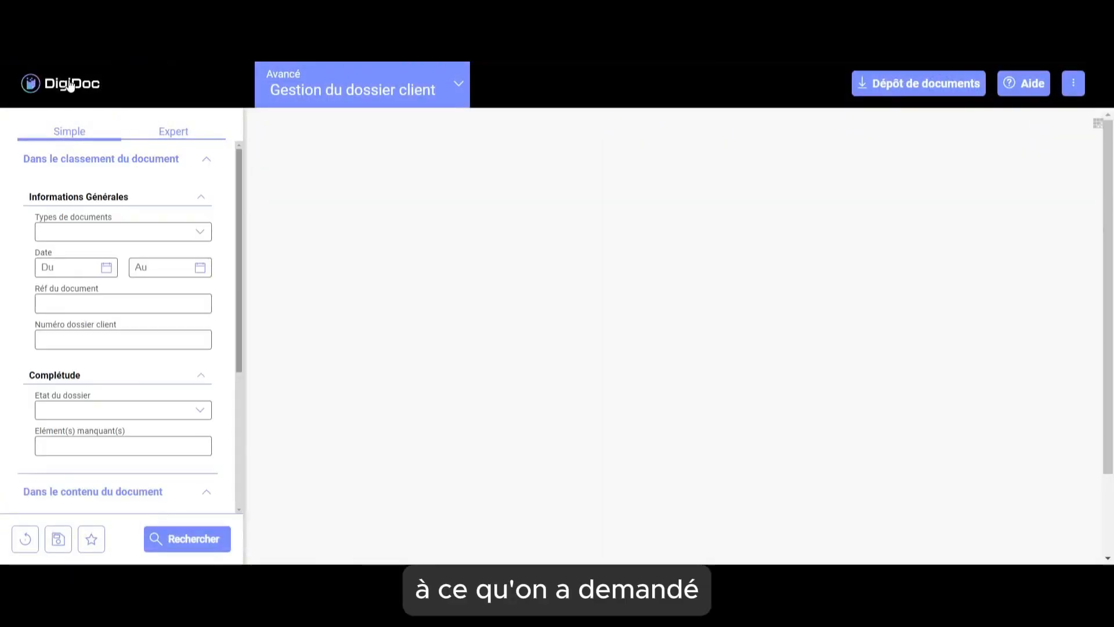